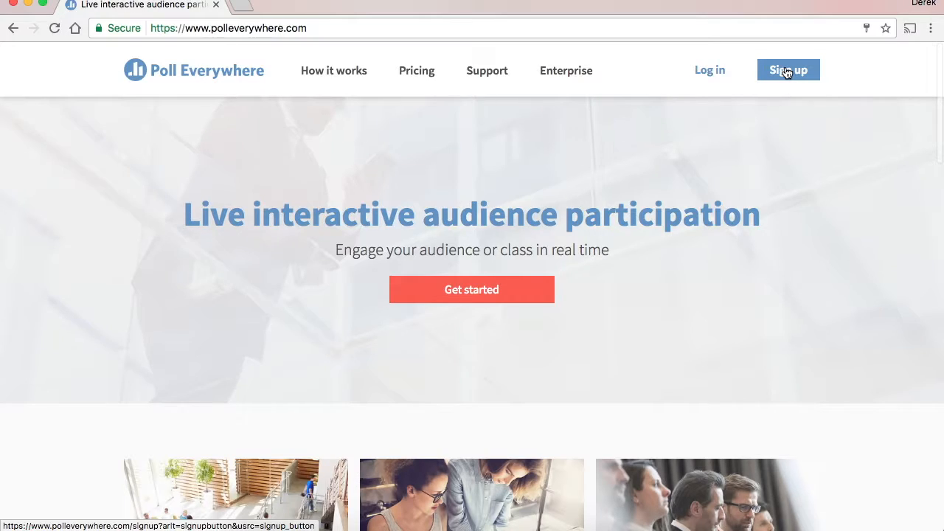
- Log in to the existing Poll Everywhere account
click(701, 71)
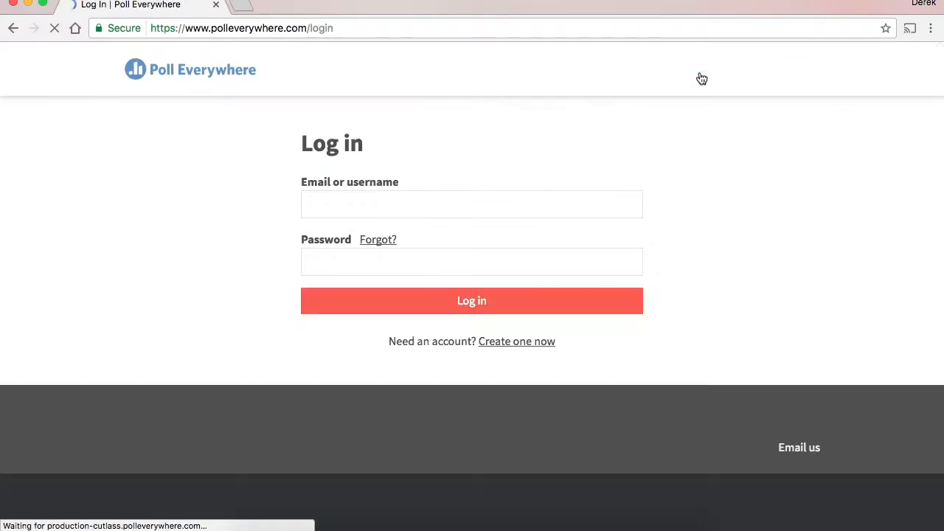
click(487, 308)
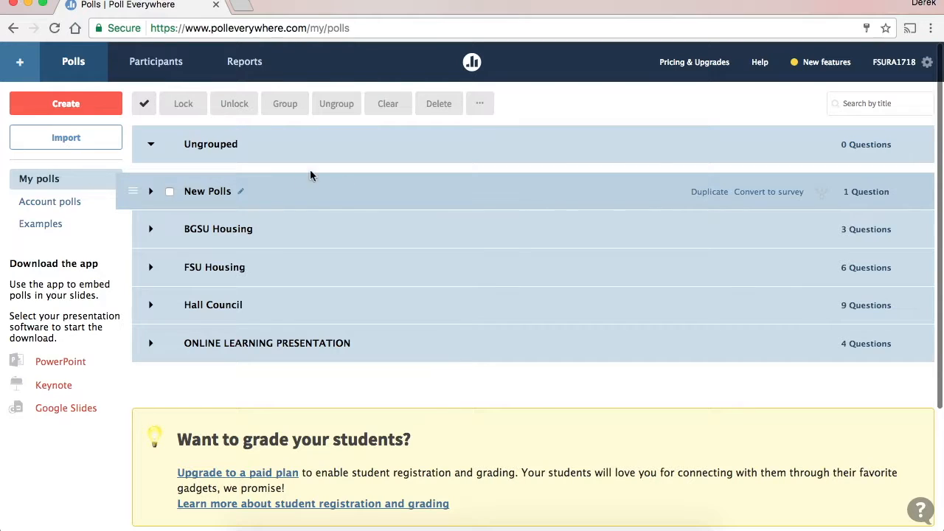
- Start a new open-ended poll with the question "What are you most nervous about being an RA at FSU in the Fall 2017 Semester?"
click(101, 109)
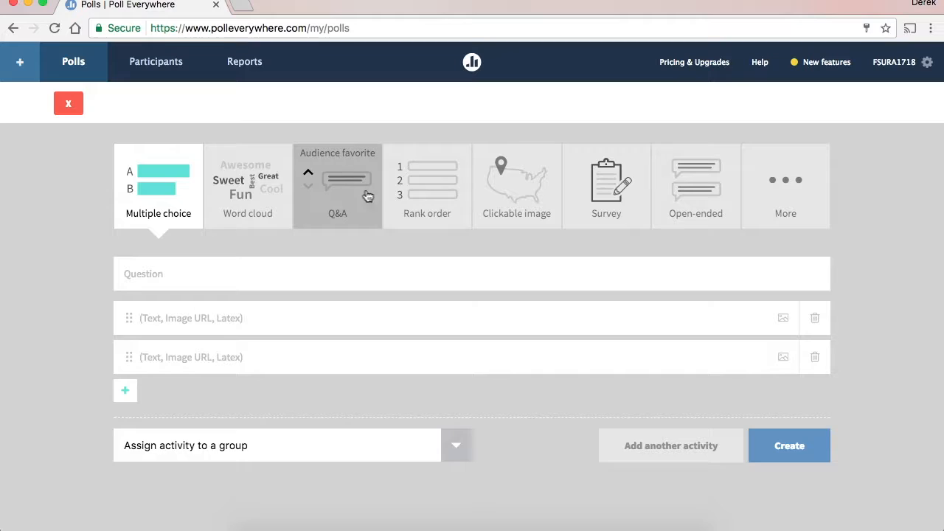
click(704, 192)
click(213, 280)
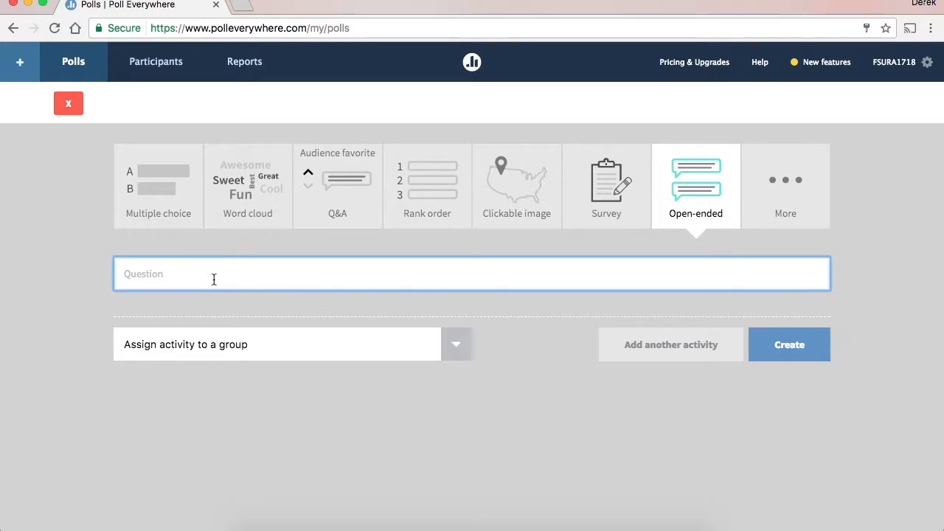
text(W)
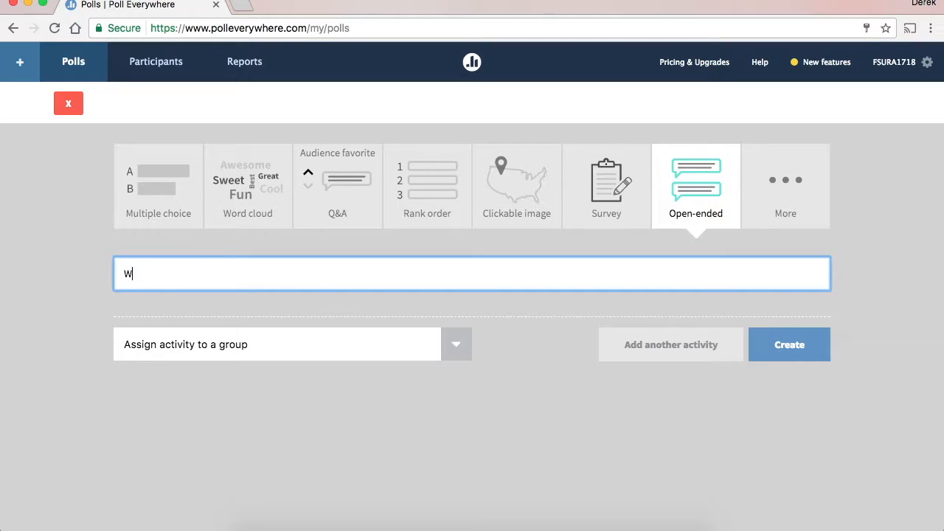
text(hat are you most nervous abo)
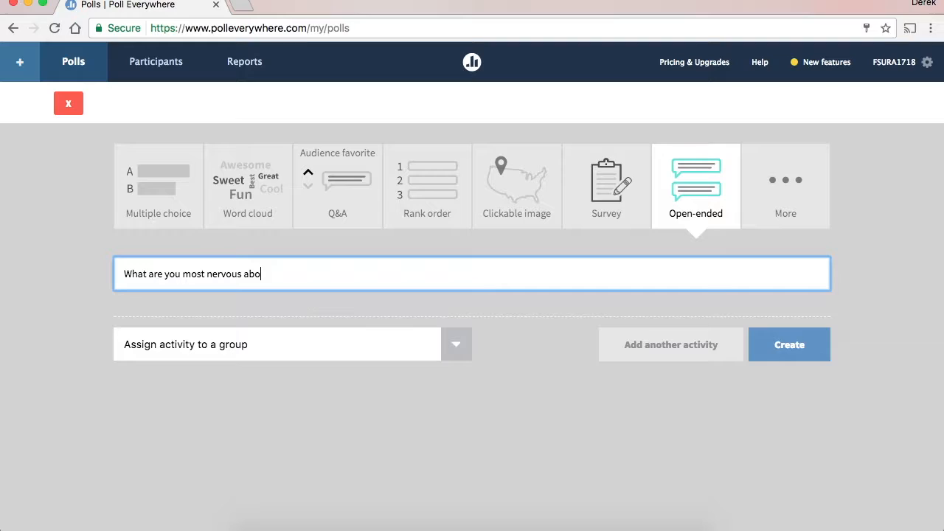
text(ut being an RA at FSu)
key(BackSpace)
text(U)
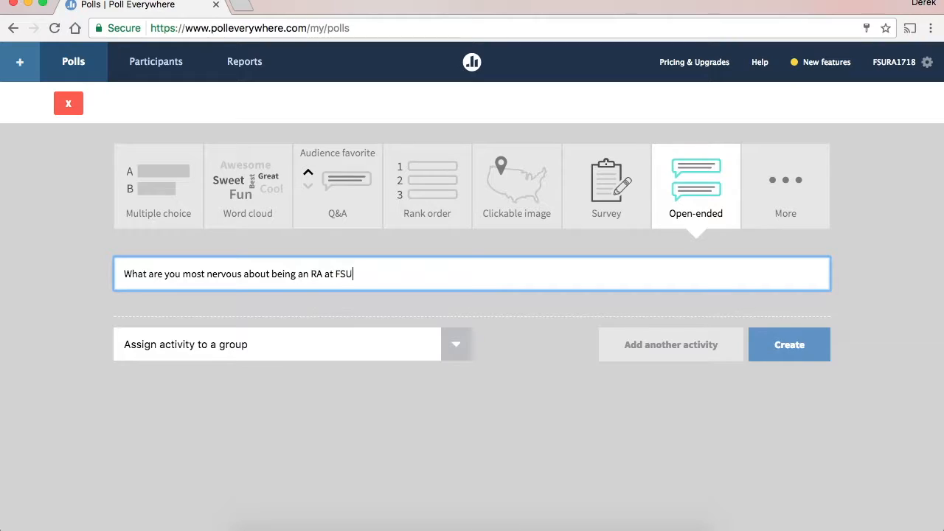
text( in the Fall 2017 Semester?)
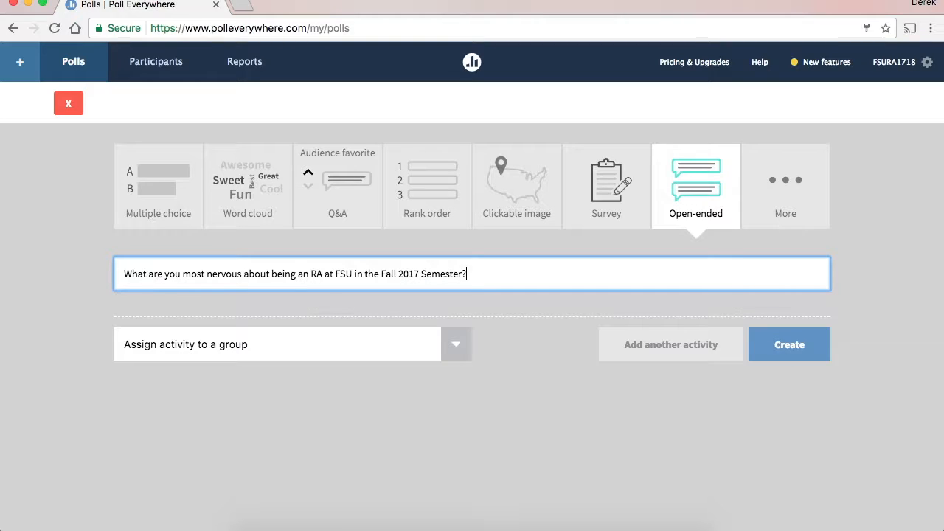
- Assign the open-ended activity to the New Polls group and create it
click(300, 345)
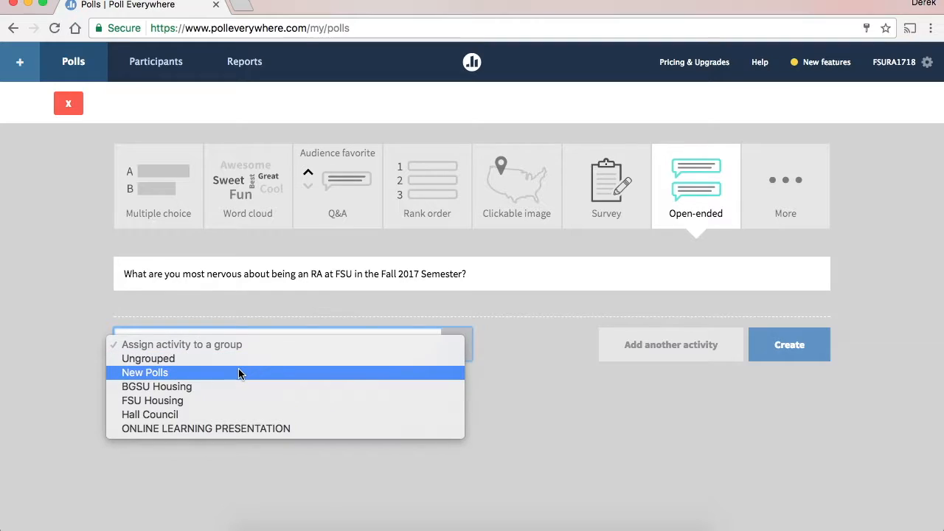
click(238, 374)
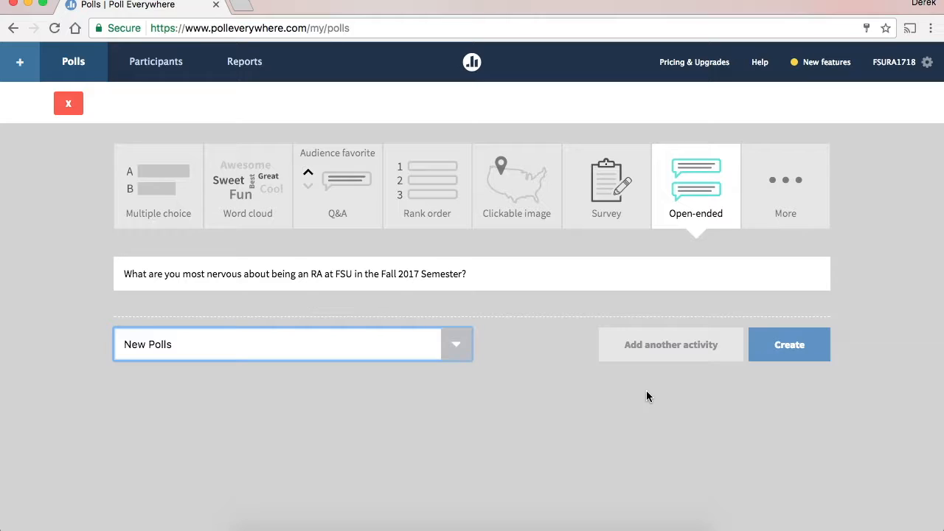
click(788, 356)
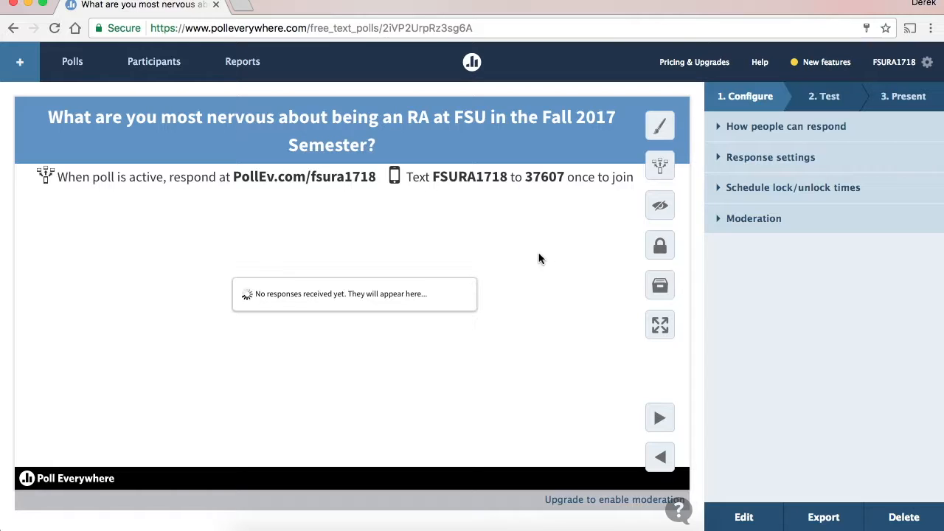
- Read how to present the poll, and preview it in full screen before returning to its page
click(912, 103)
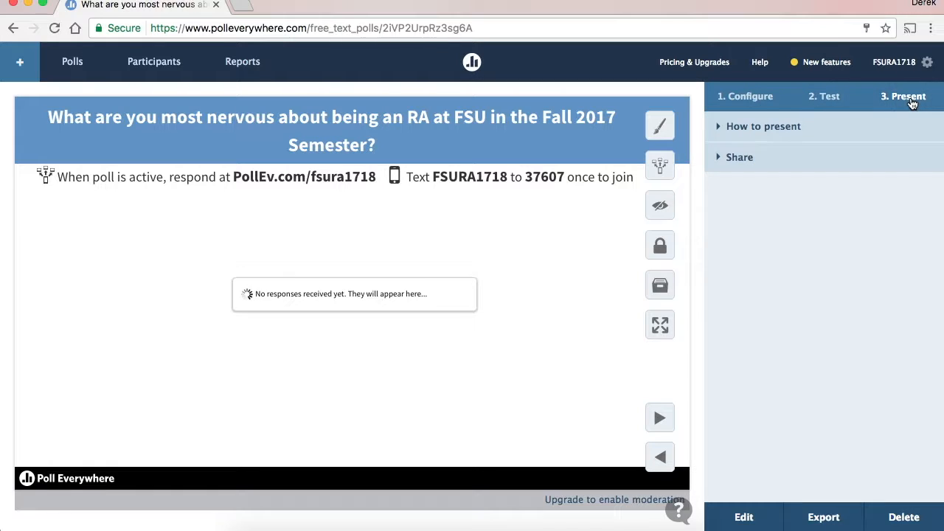
click(719, 131)
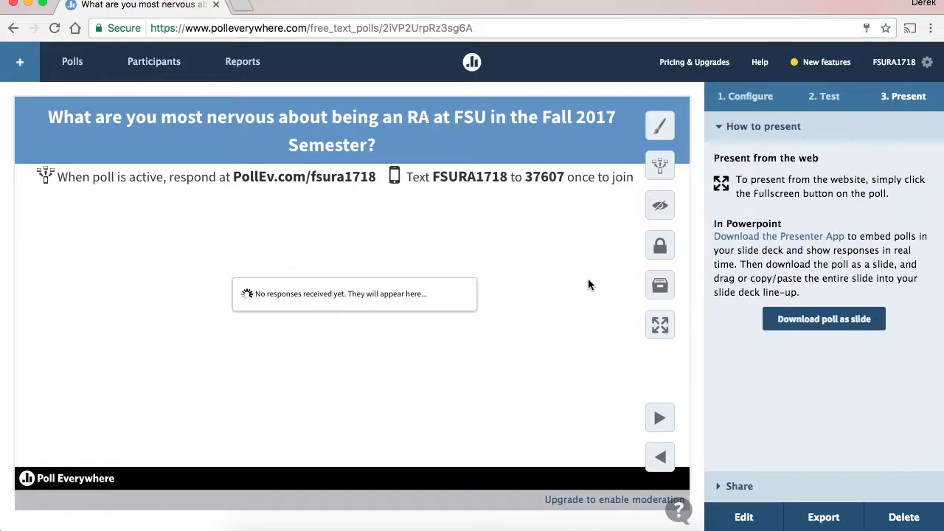
click(660, 327)
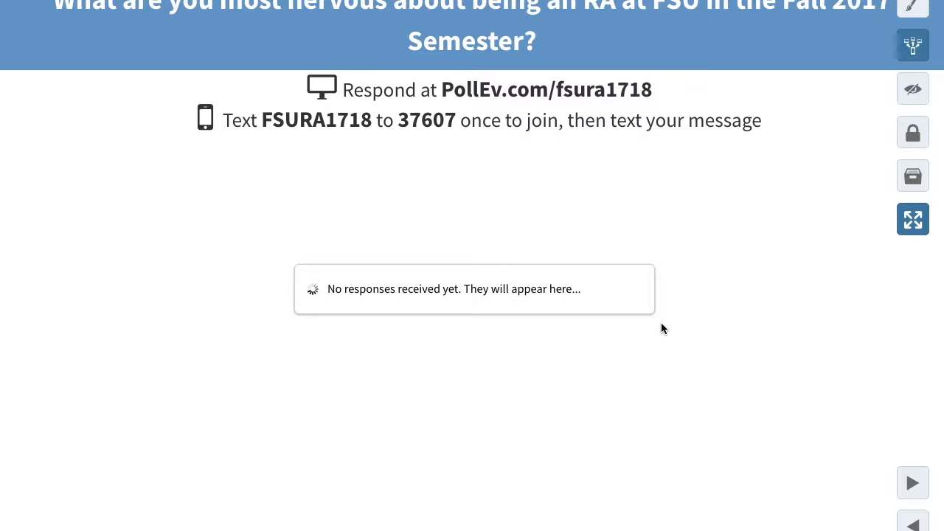
key(Escape)
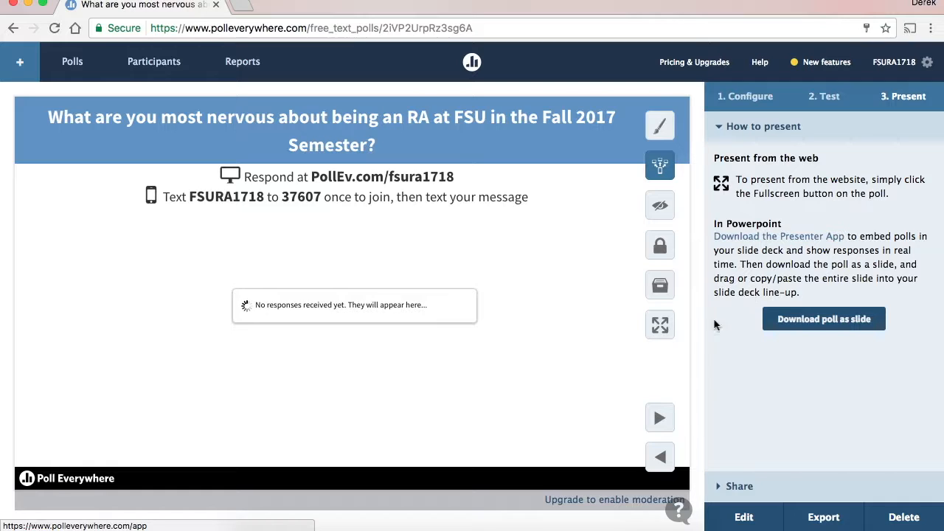
- View the poll groups in the Poll Everywhere presenter app and minimize its window
click(618, 525)
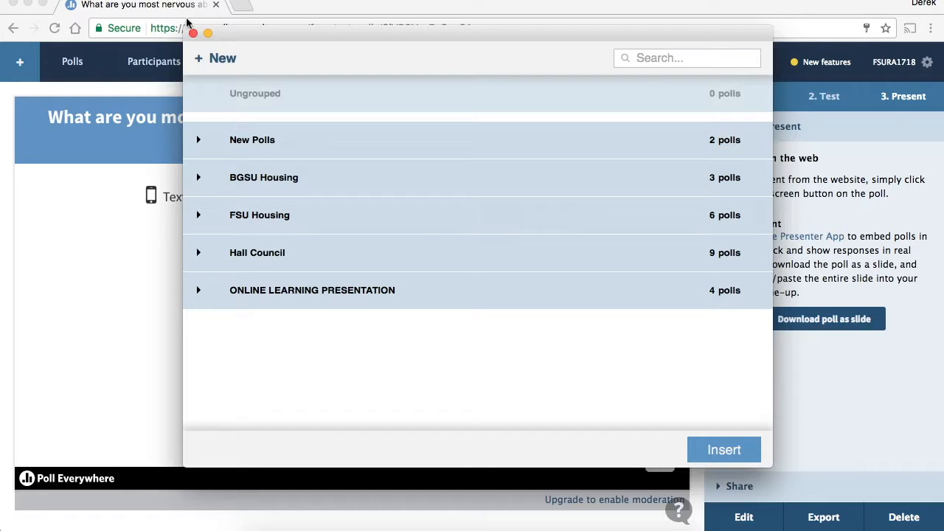
click(208, 34)
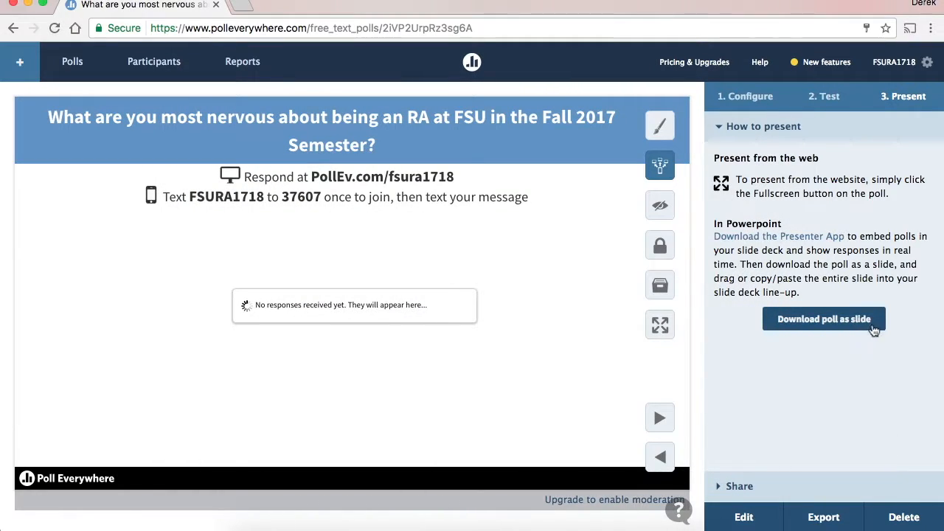
- Download the poll as a slide, saving it as "ra 2017" in the Downloads folder
click(845, 318)
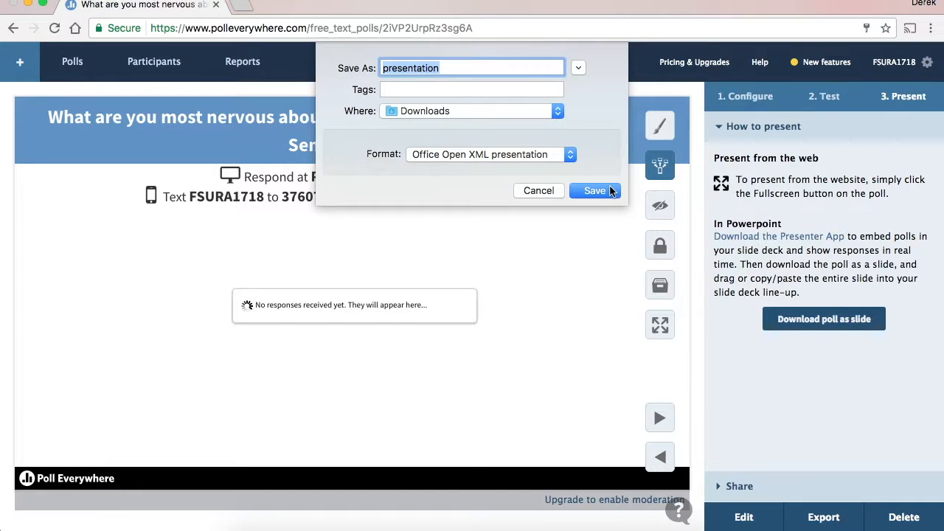
text(ra 2017)
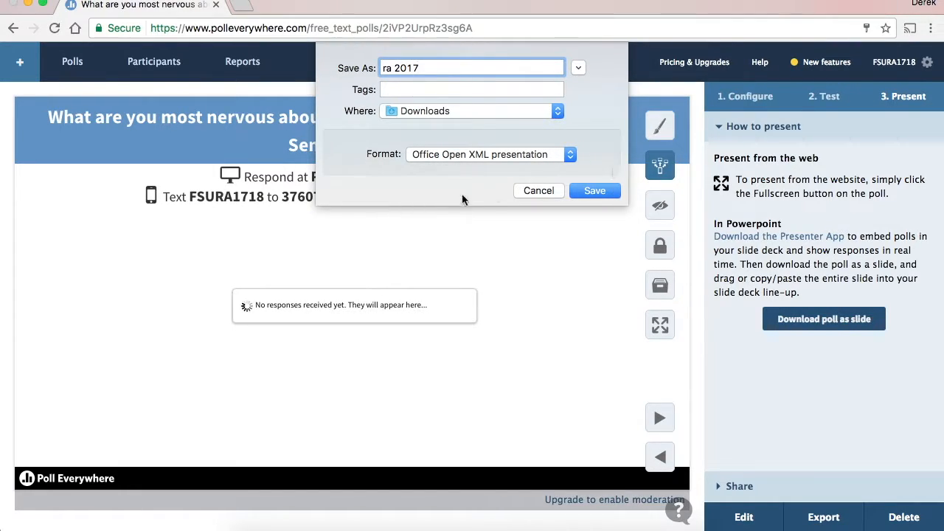
click(582, 187)
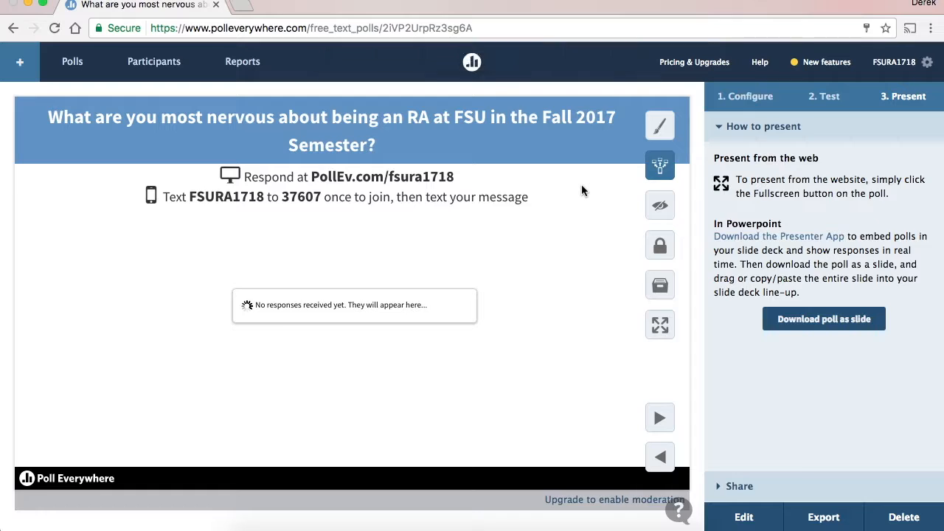
- Minimize the browser and open the downloaded ra 2017.pptx in PowerPoint
click(28, 4)
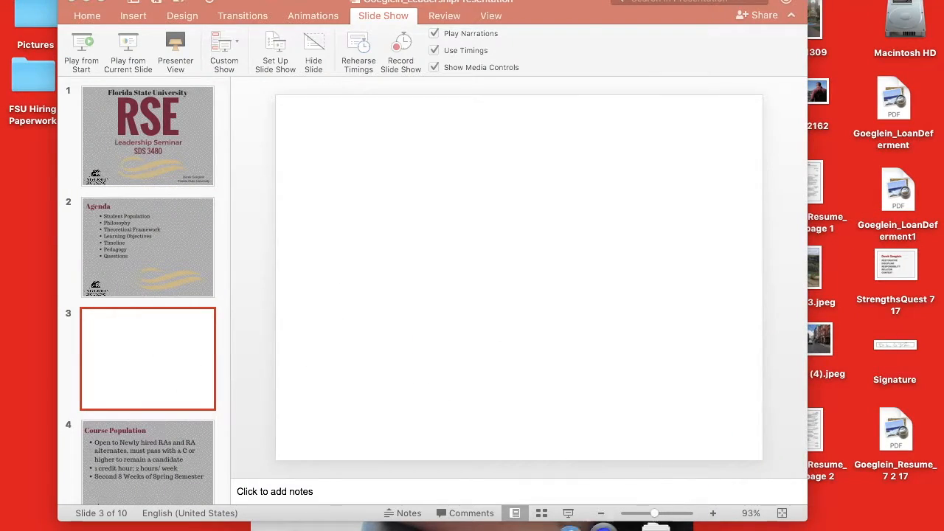
click(631, 522)
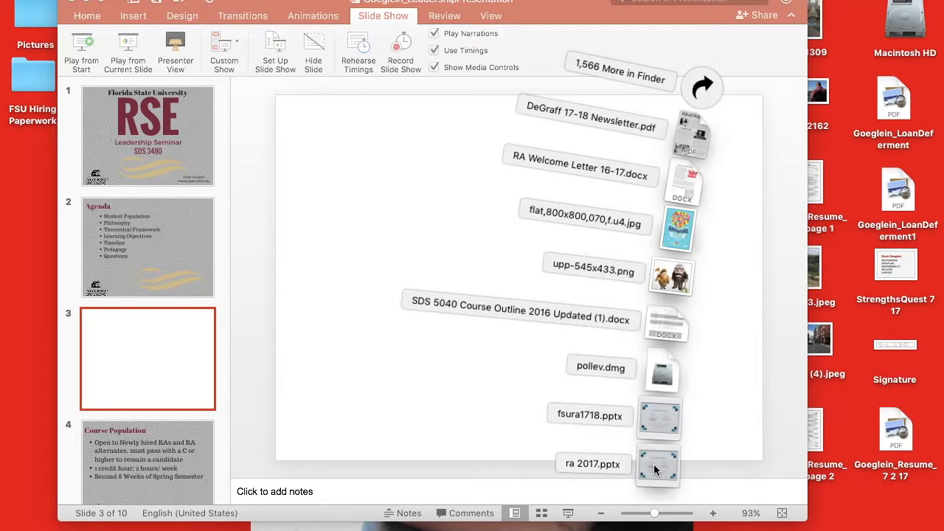
click(658, 466)
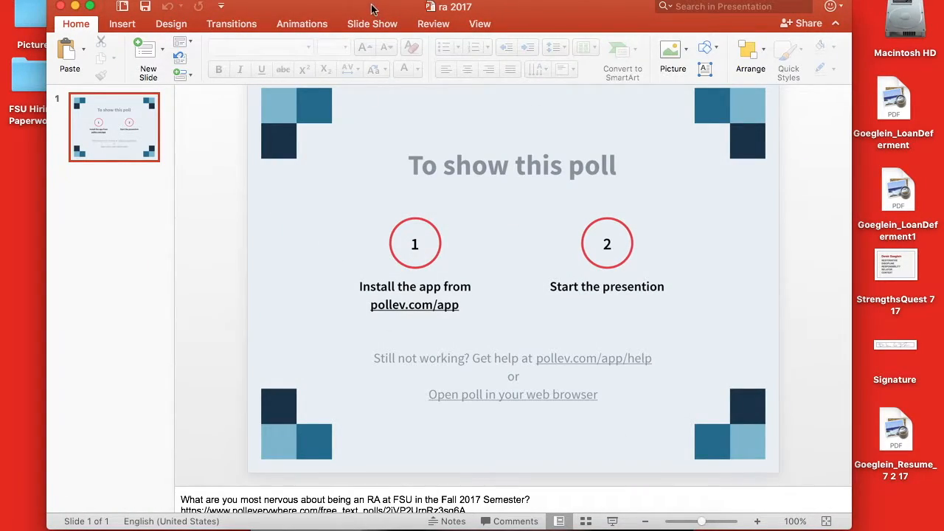
- Copy the poll slide from ra 2017 into the leadership presentation after the Agenda slide, and delete the blank slide following it
drag(371, 15, 630, 18)
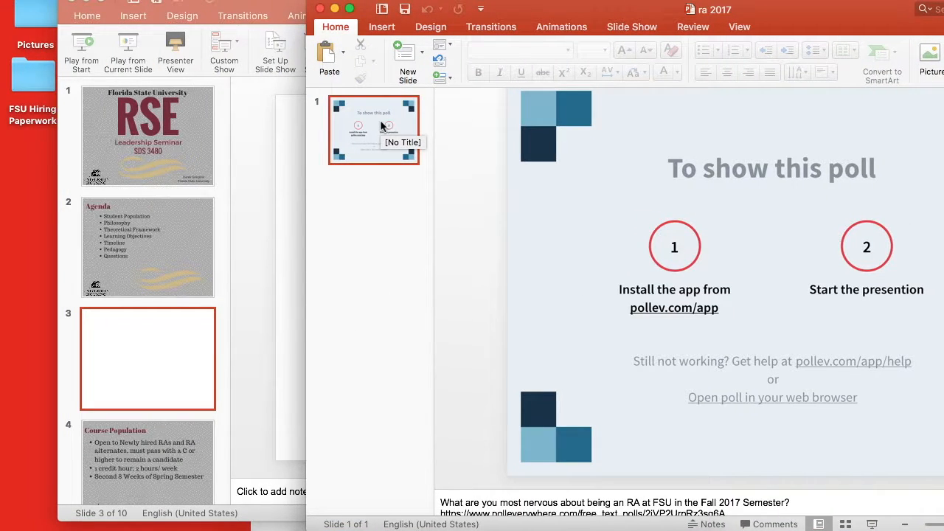
drag(382, 126, 177, 287)
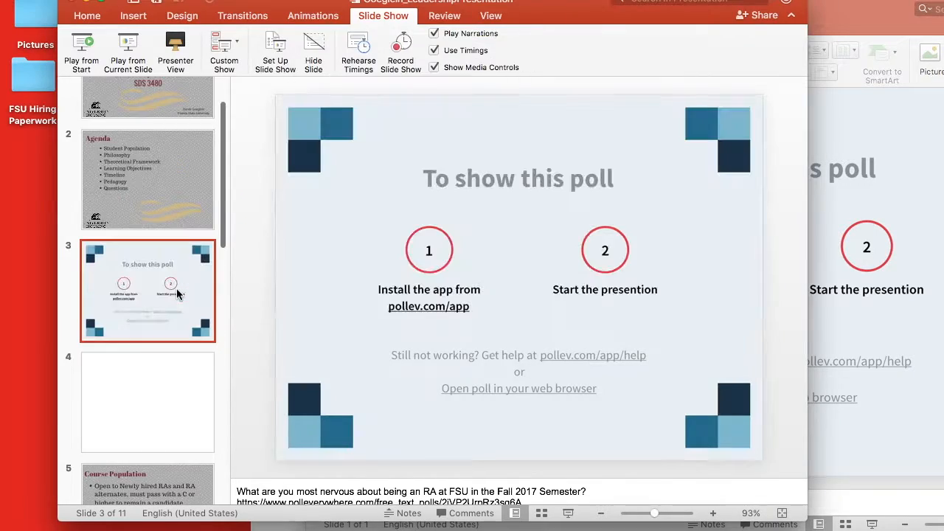
right_click(163, 374)
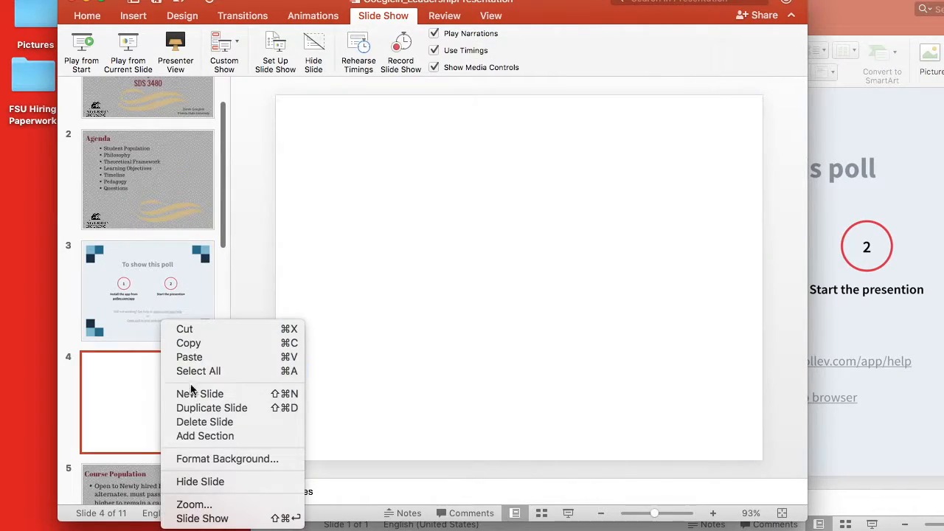
click(206, 425)
- Play the slide show from the inserted poll slide to view the live poll, and exit the show
click(177, 295)
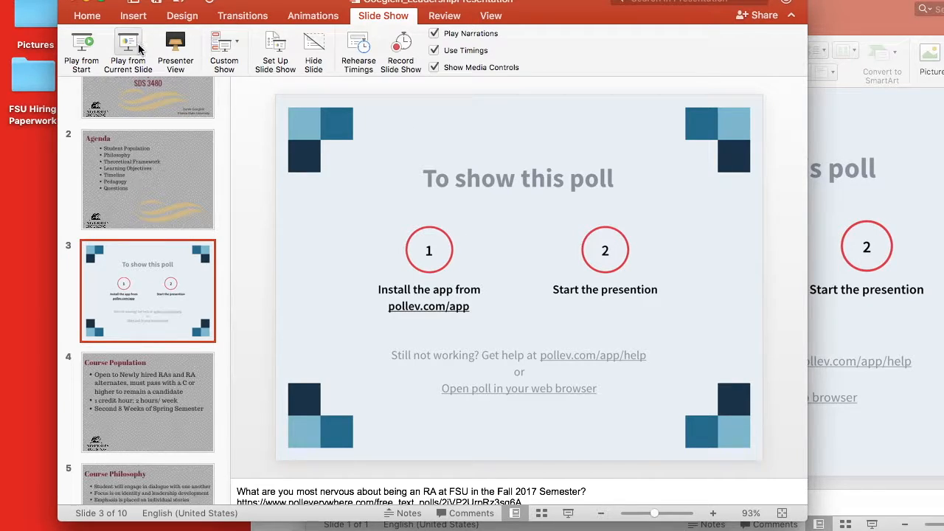
click(136, 48)
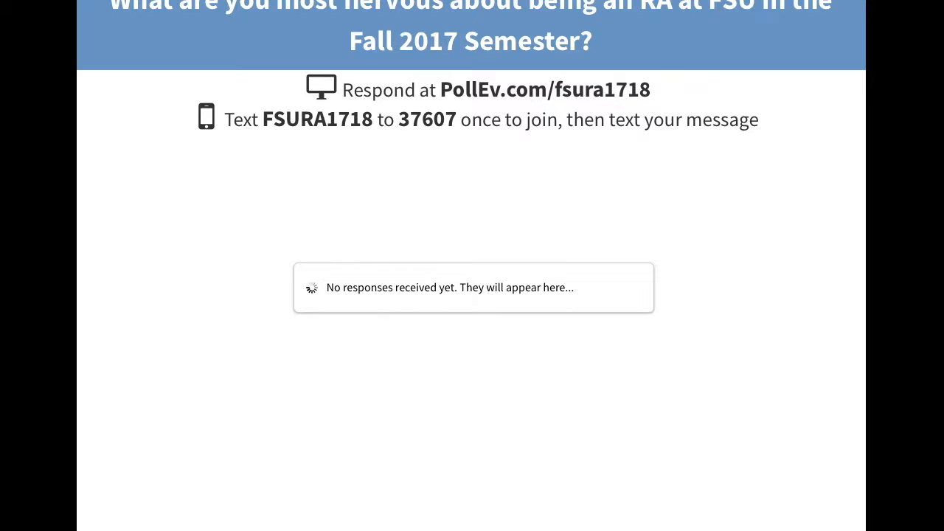
key(Escape)
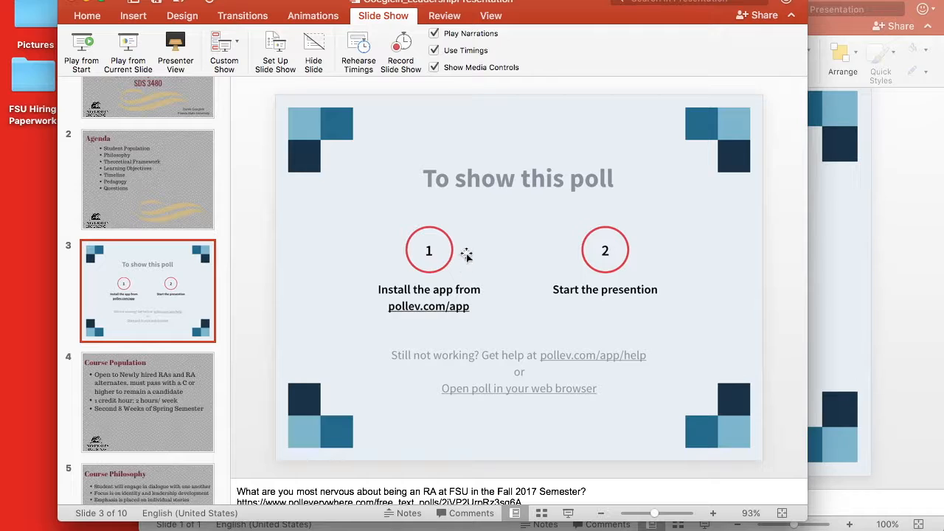
- Switch to Google Chrome and open the polls list with the New Polls group expanded
mouse_move(331, 525)
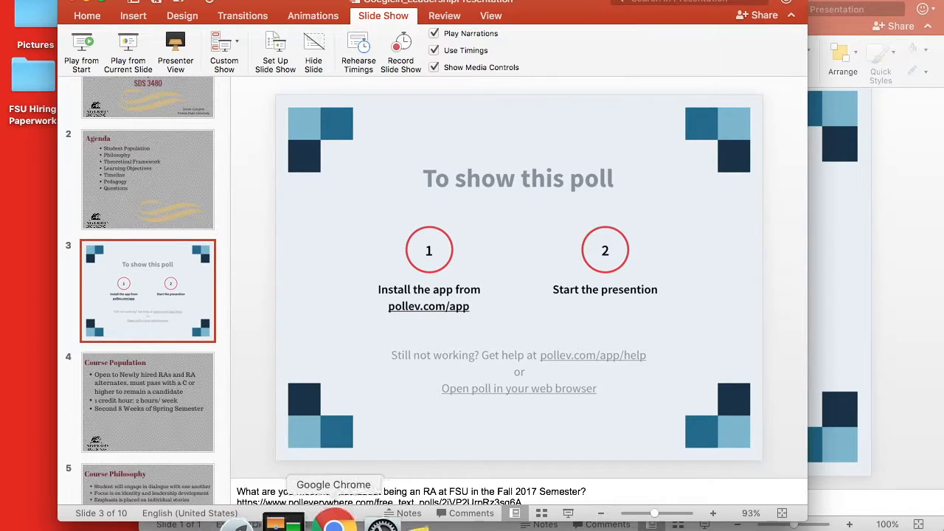
click(331, 525)
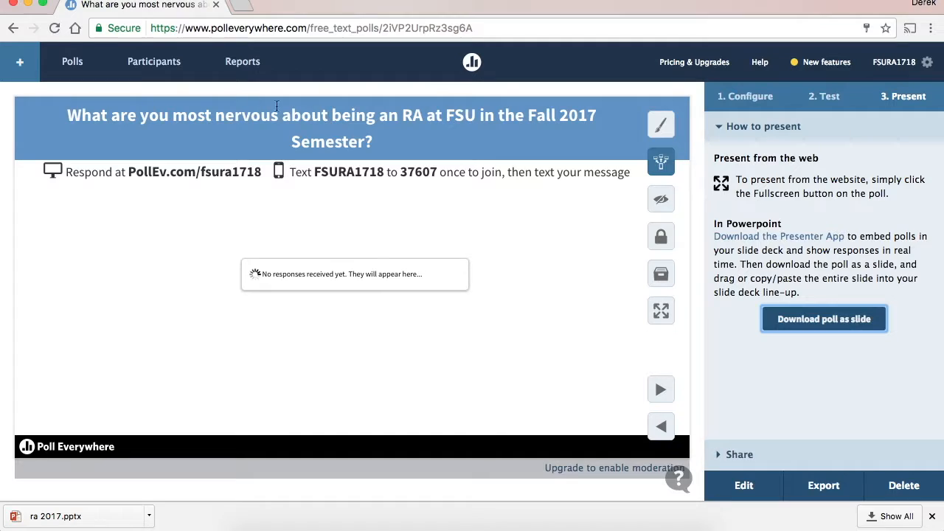
click(72, 64)
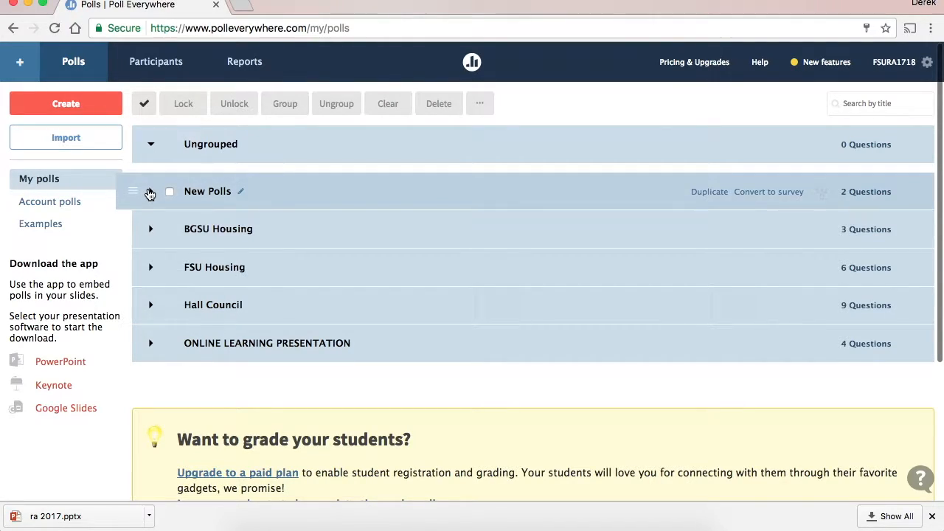
click(150, 192)
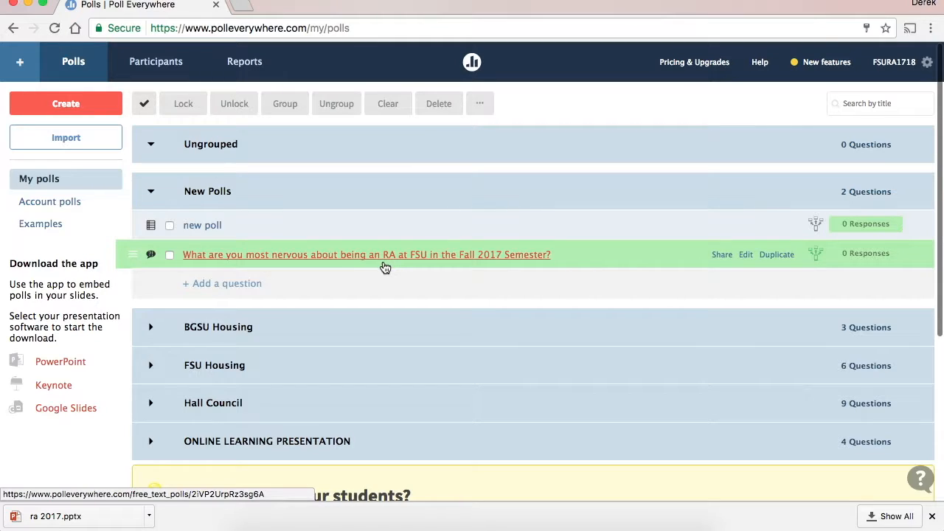
- Move the poll "What are you most nervous about being an RA at FSU in the Fall 2017 Semester?" to the FSU Housing group
click(169, 256)
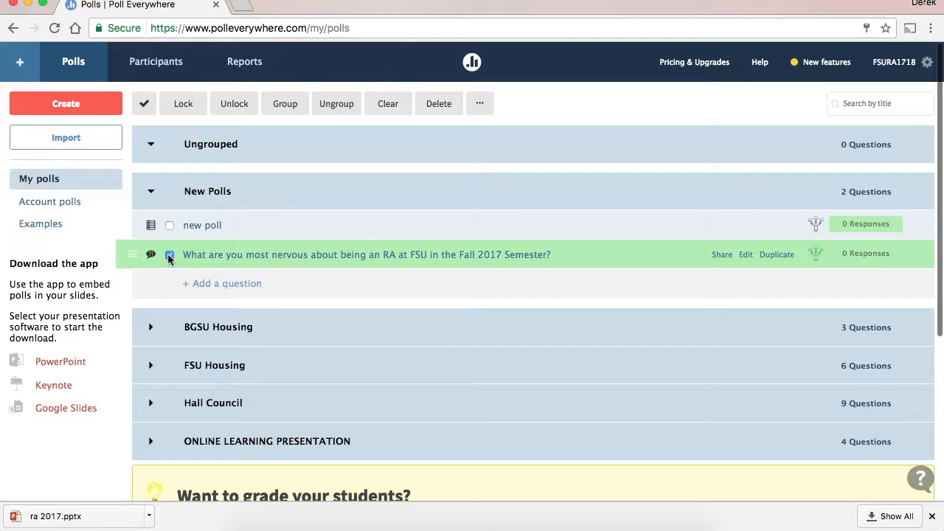
click(480, 106)
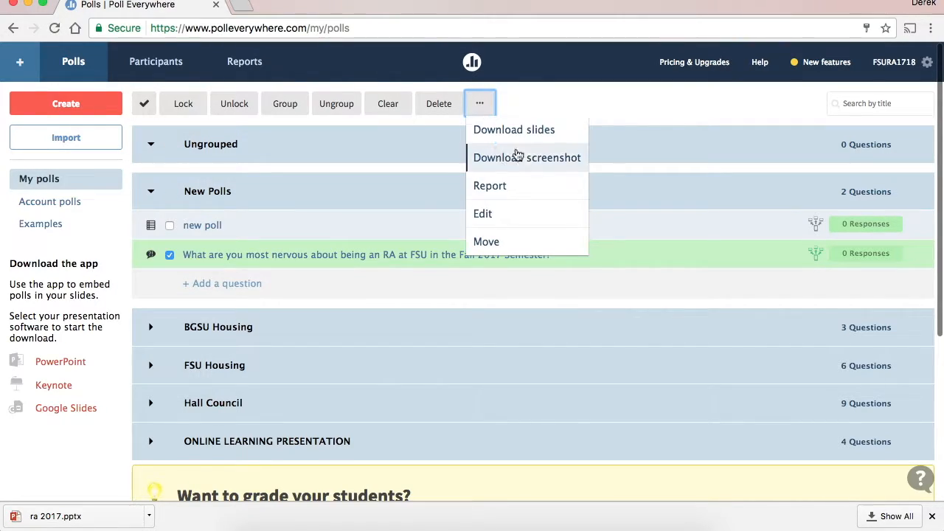
click(525, 246)
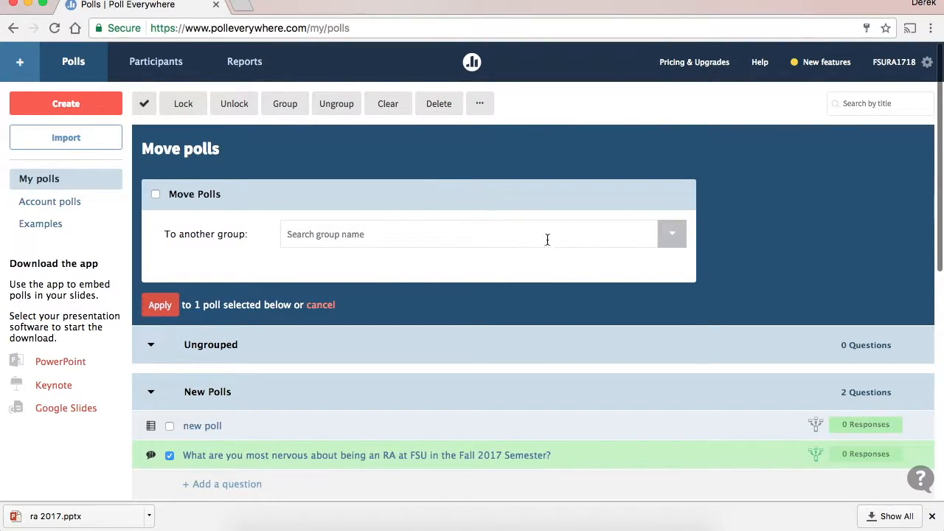
click(668, 243)
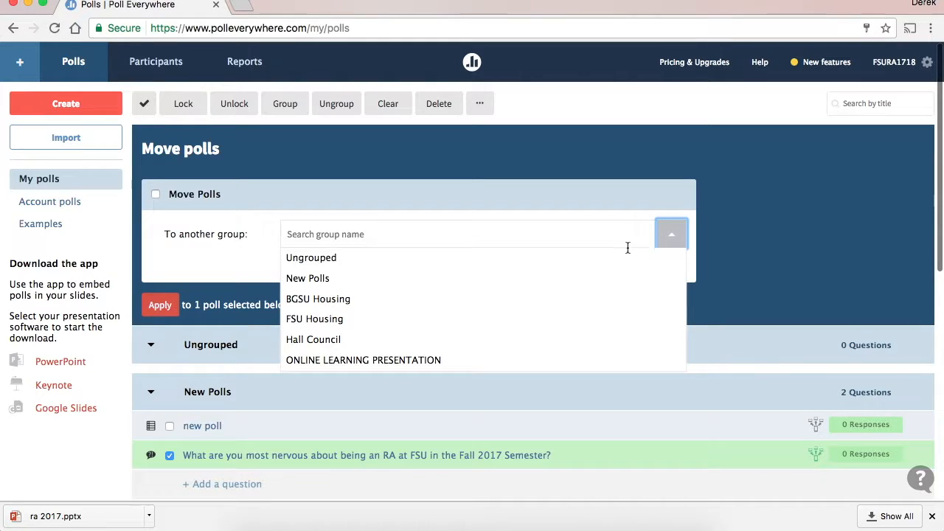
click(344, 320)
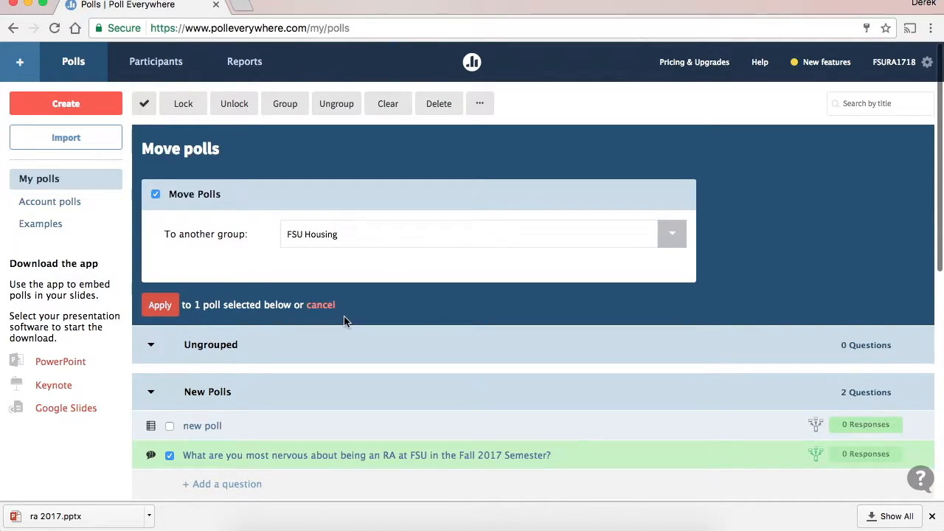
click(153, 314)
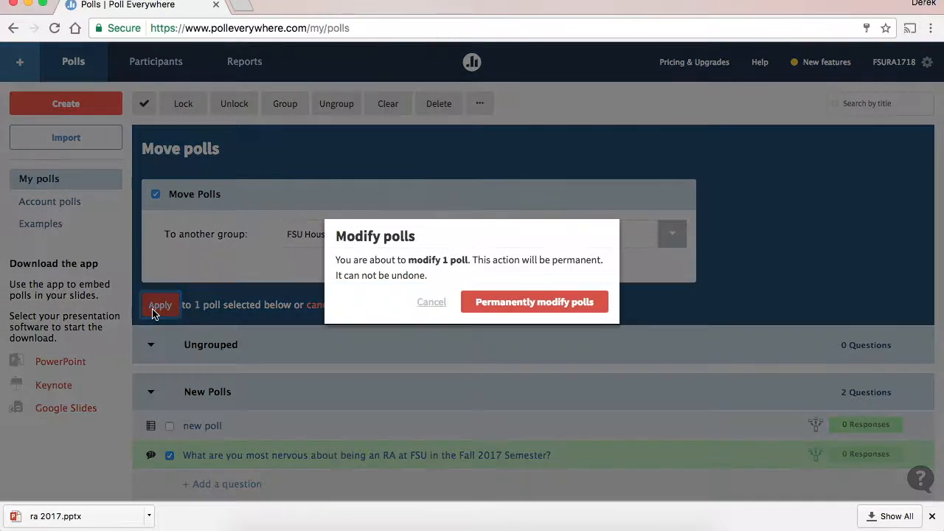
click(562, 303)
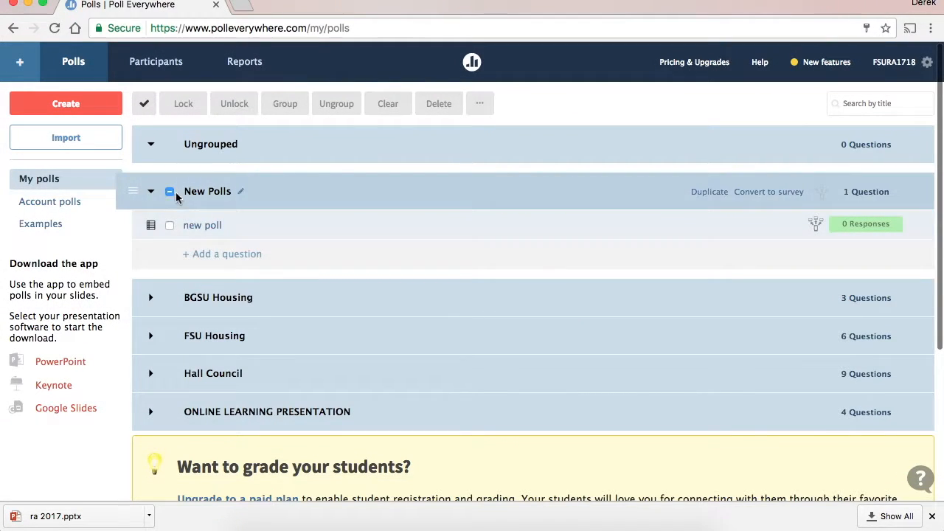
- Collapse the New Polls group and check the contents of the FSU Housing group
click(150, 191)
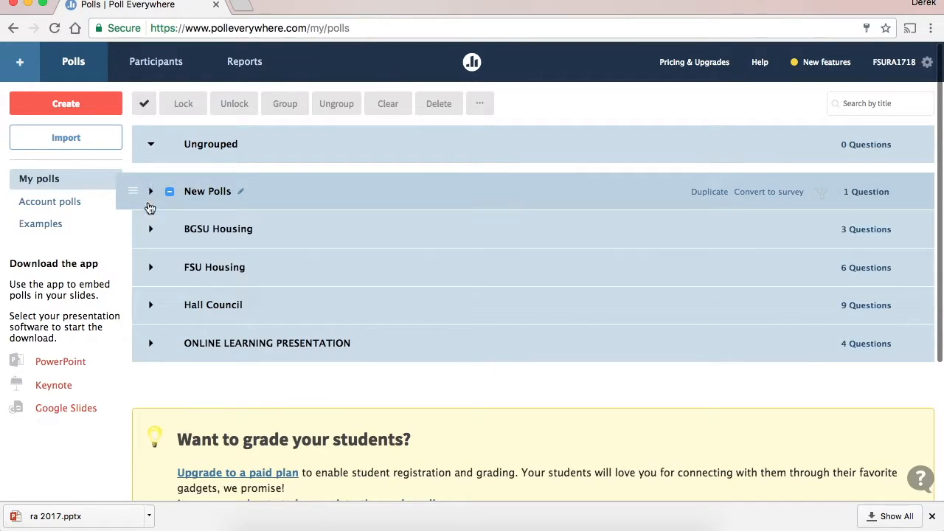
click(151, 268)
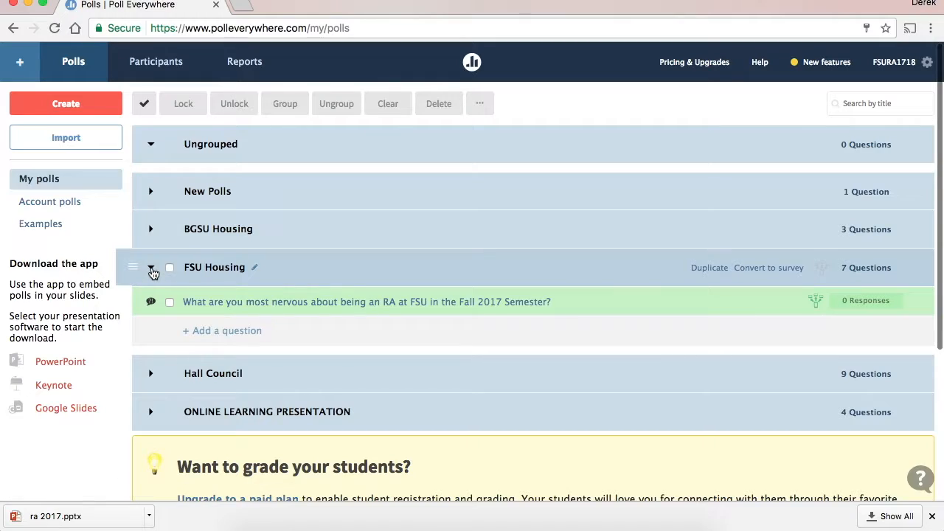
click(152, 270)
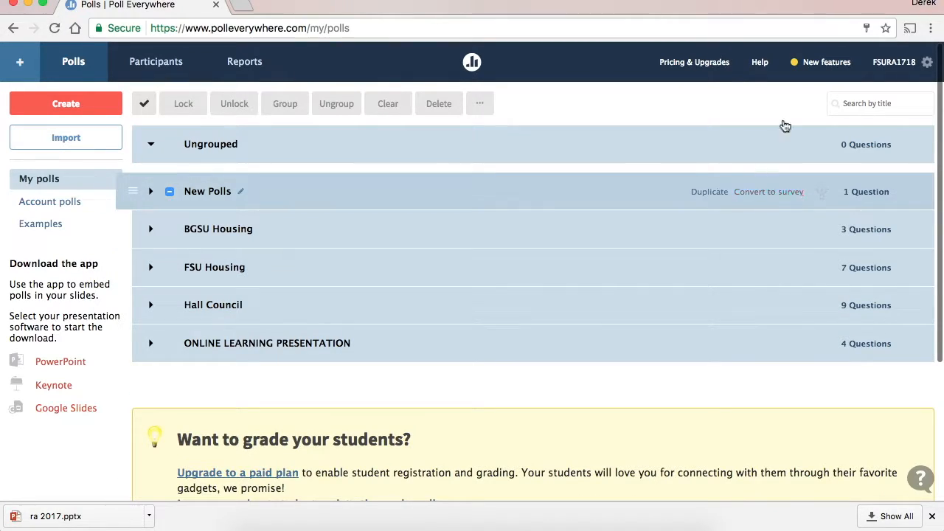
- Open the account's user settings and review the username, contact and personal fields
click(926, 65)
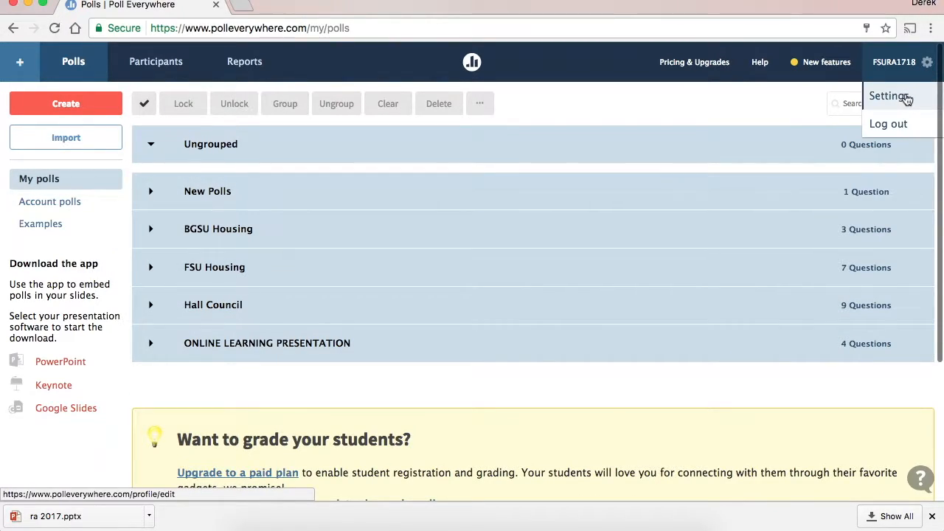
click(906, 96)
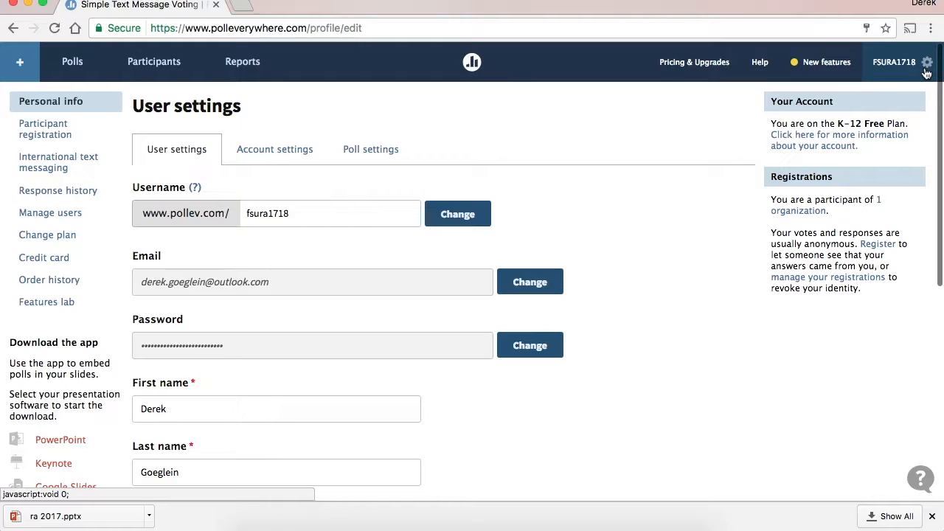
click(926, 71)
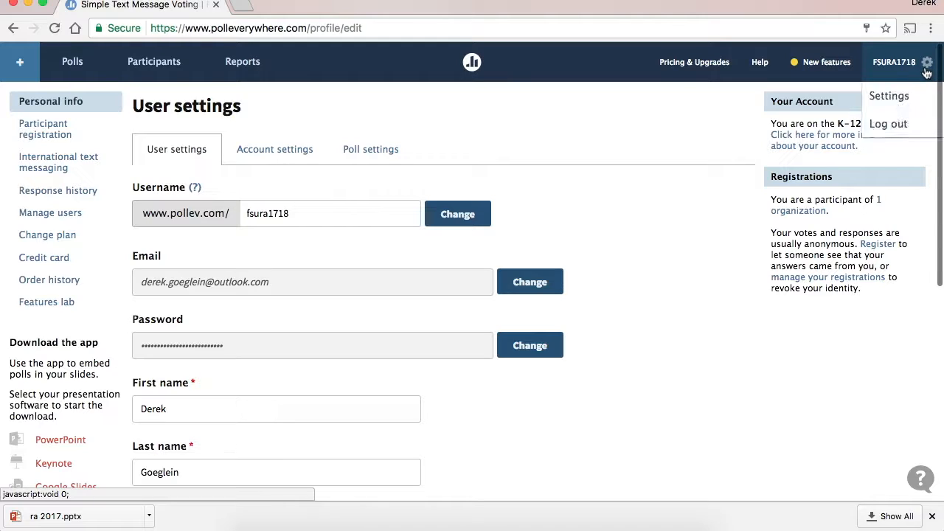
click(905, 99)
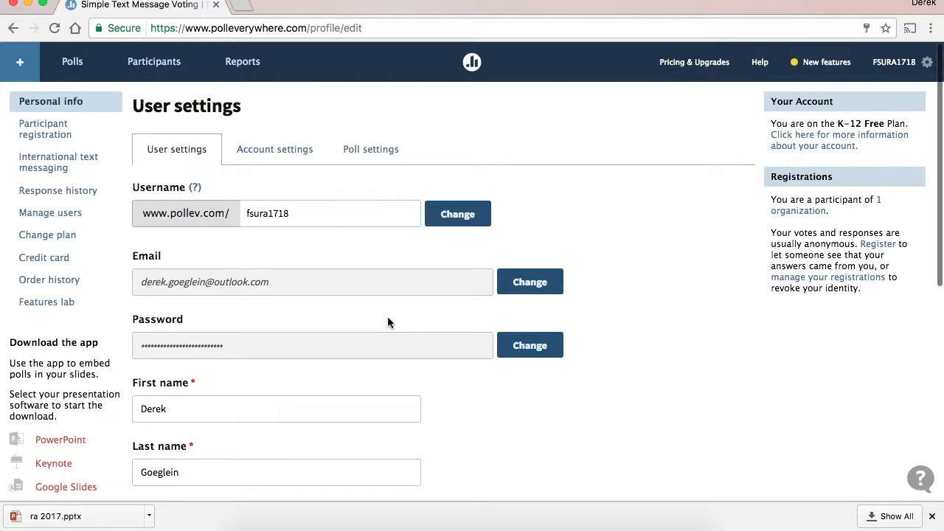
scroll(388, 322, down, 2)
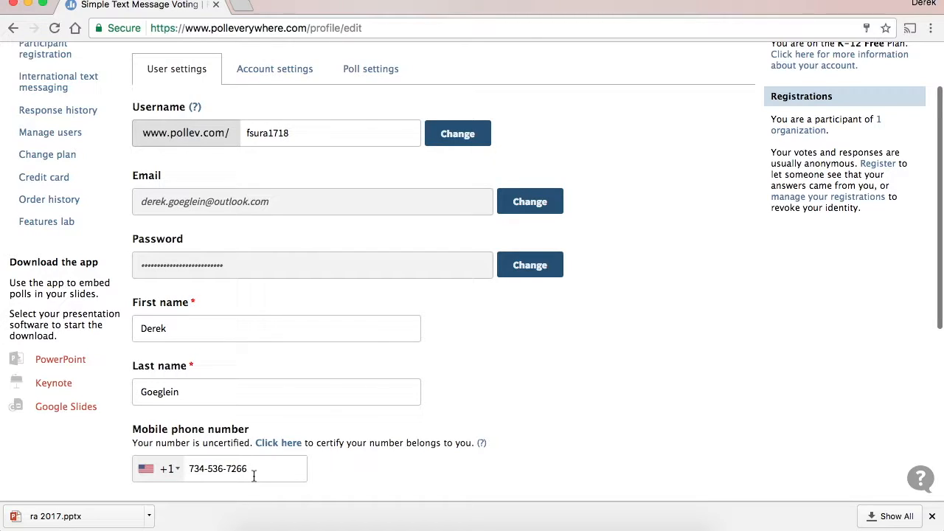
scroll(308, 378, up, 1)
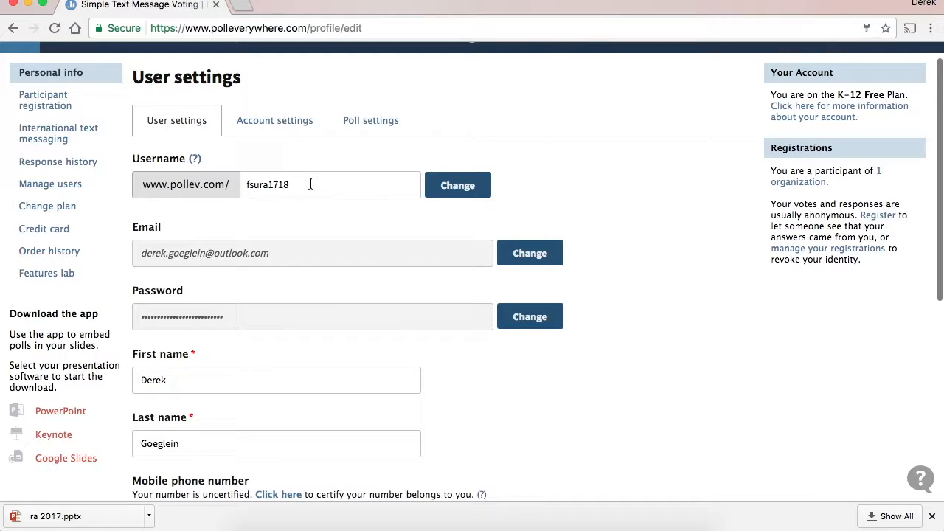
- Try to save the account username as "tutorialpractic", and return to the polls list
double_click(310, 184)
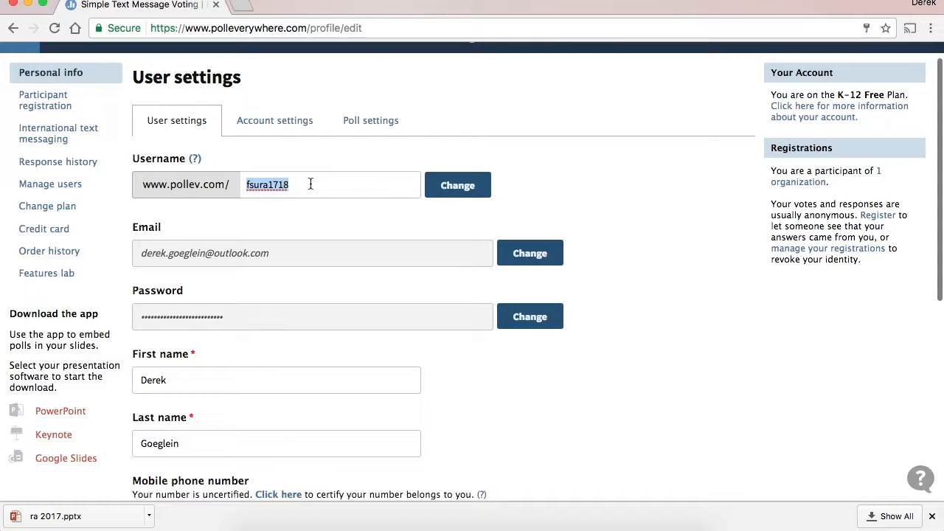
text(tu)
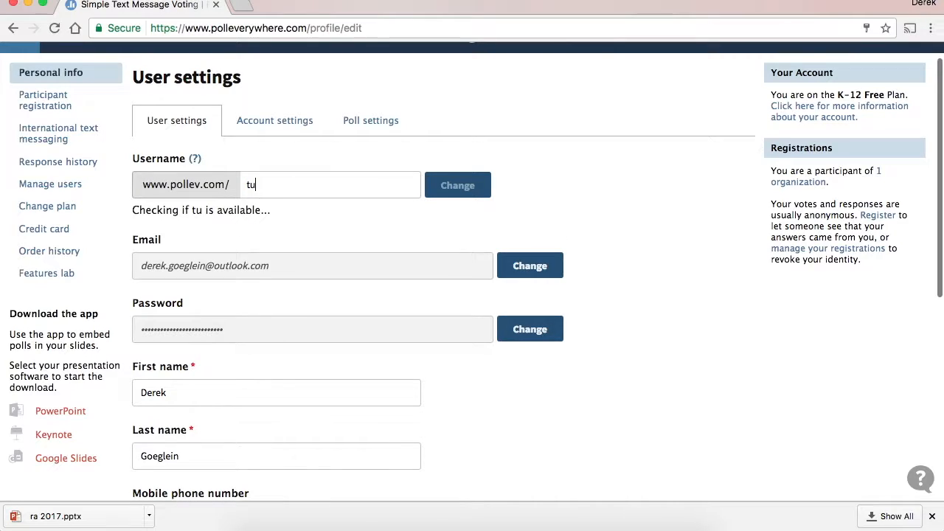
text(torialpractic)
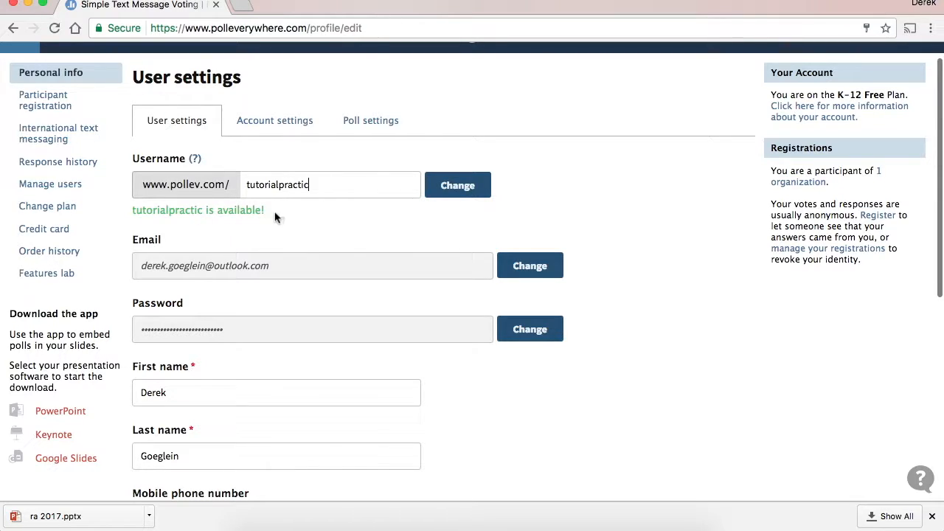
key(BackSpace)
text(c)
scroll(465, 188, down, 5)
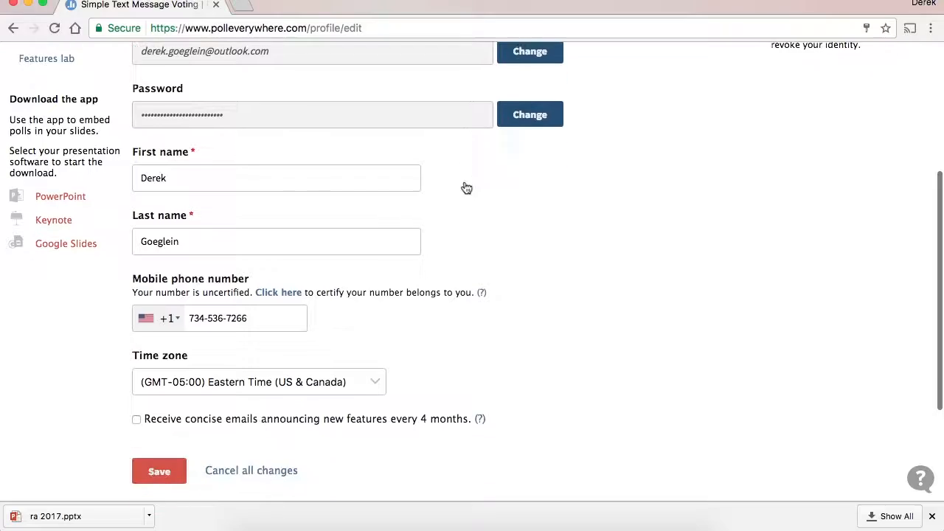
click(157, 467)
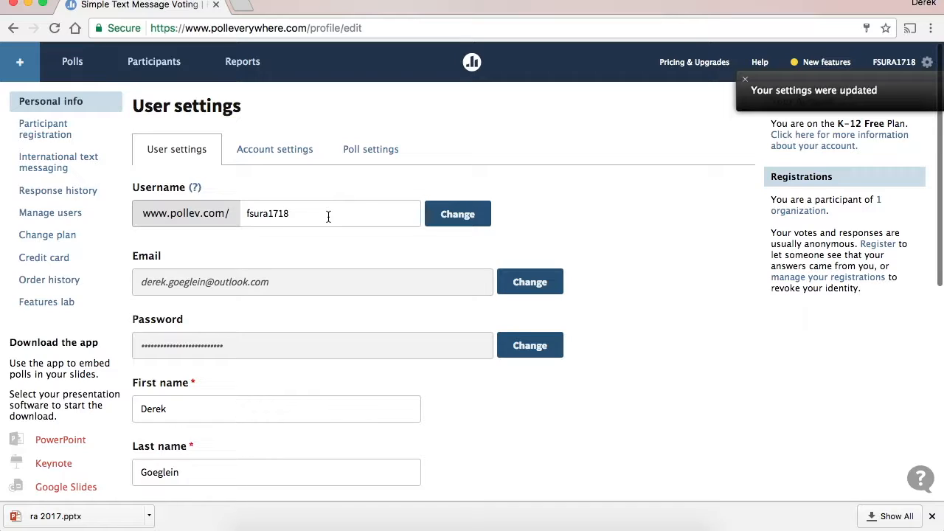
click(745, 79)
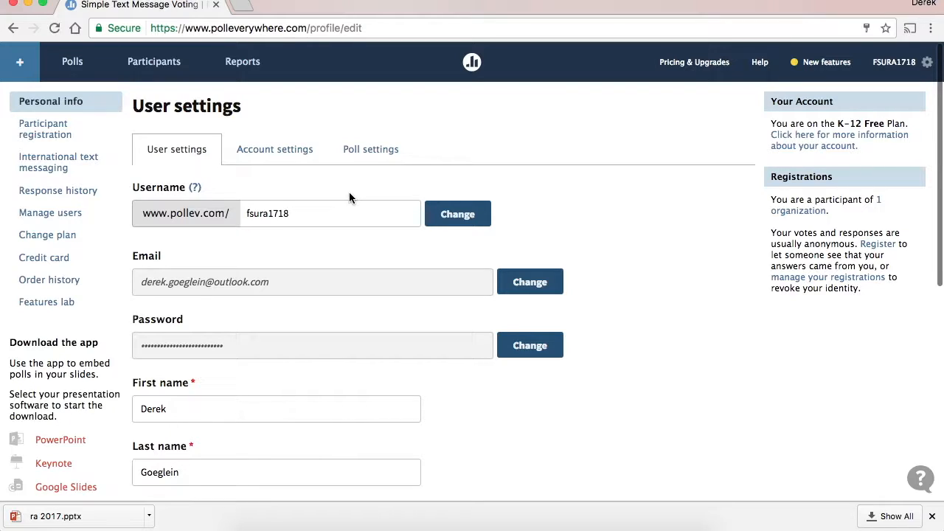
click(94, 62)
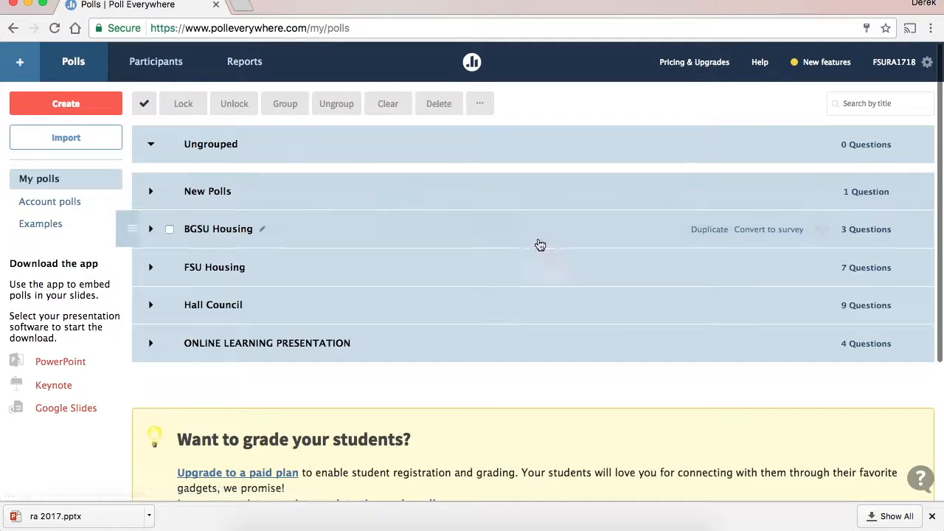